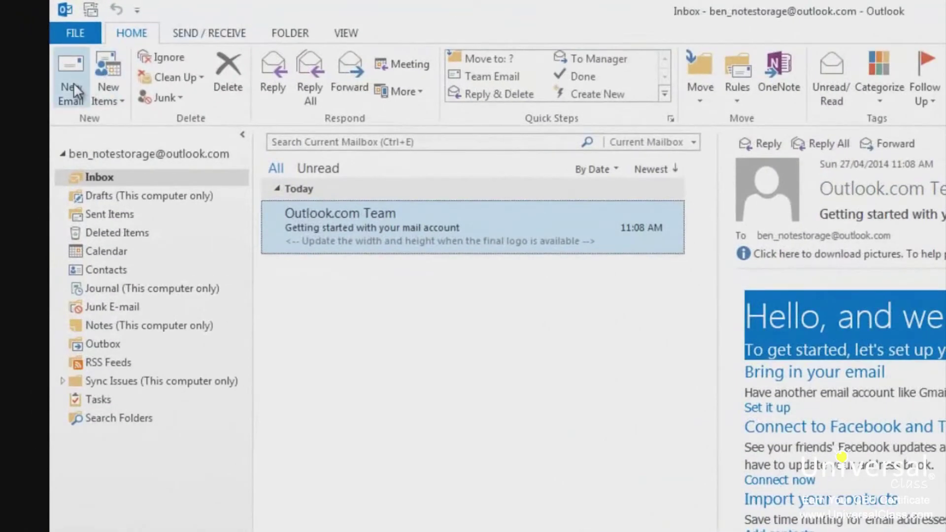
Step: Start a new email message
click(74, 91)
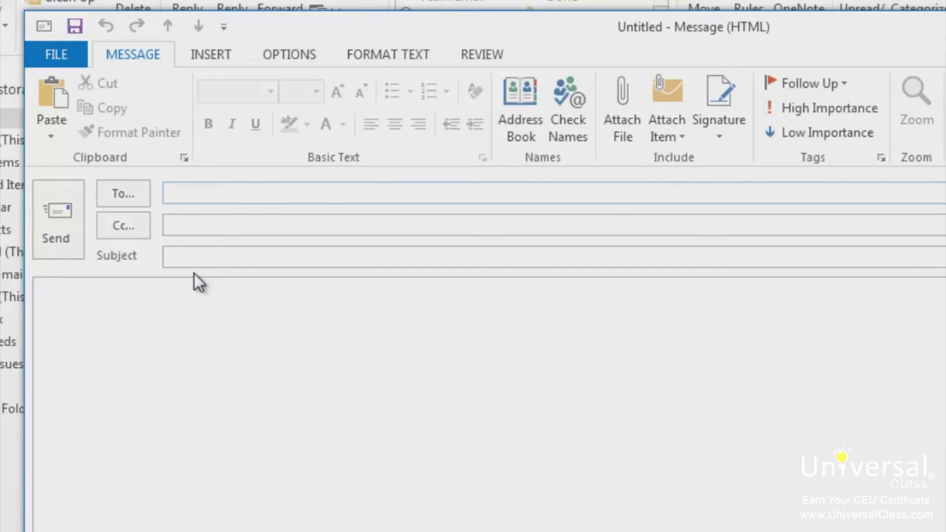
text(j)
key(BackSpace)
key(ctrl+z)
click(121, 229)
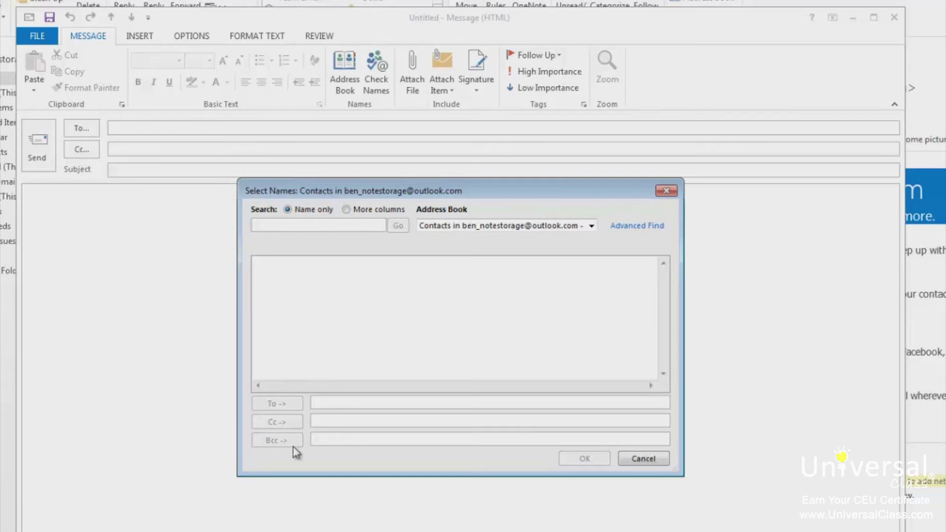
click(645, 458)
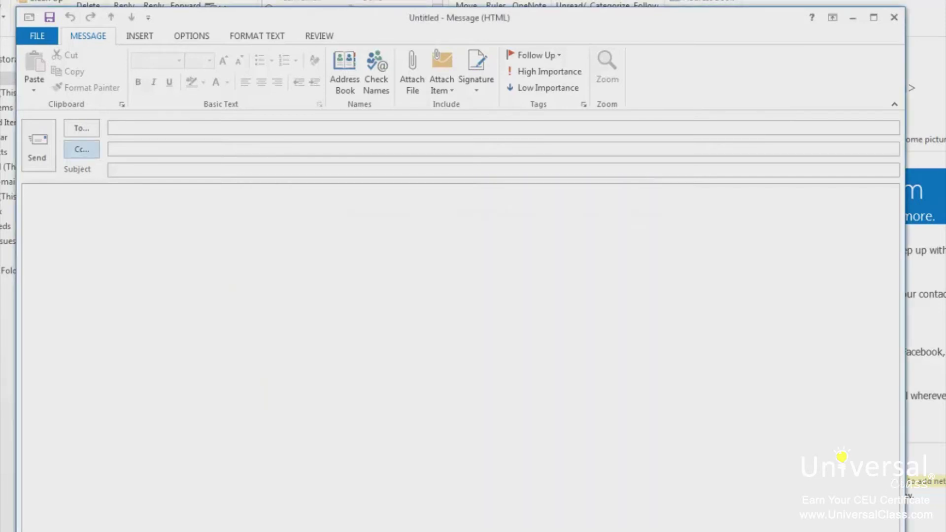
Step: Write "Hello" in the message body and run a spelling and grammar check on it
click(144, 301)
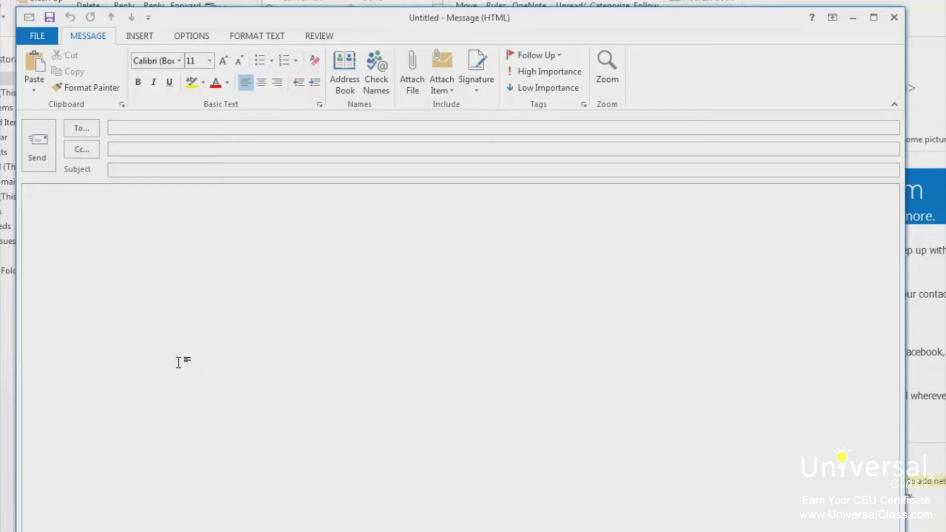
text(Hello)
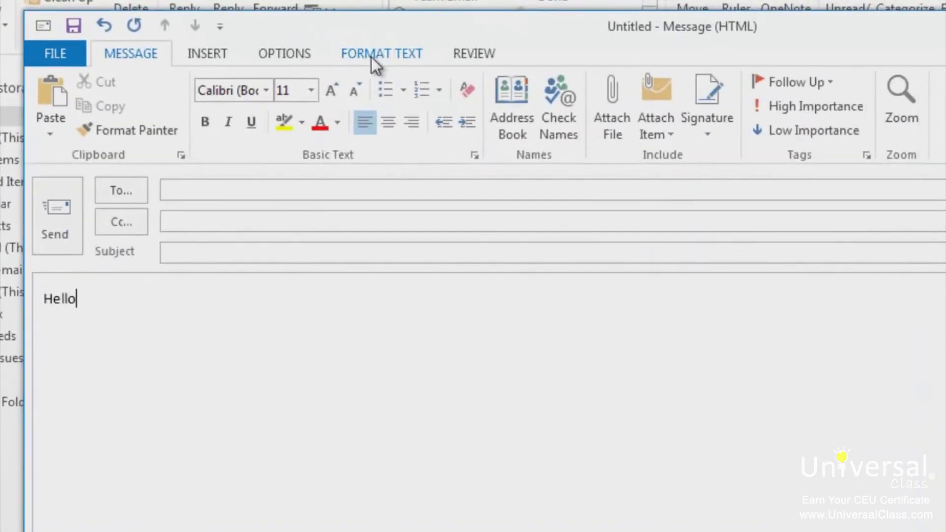
click(352, 59)
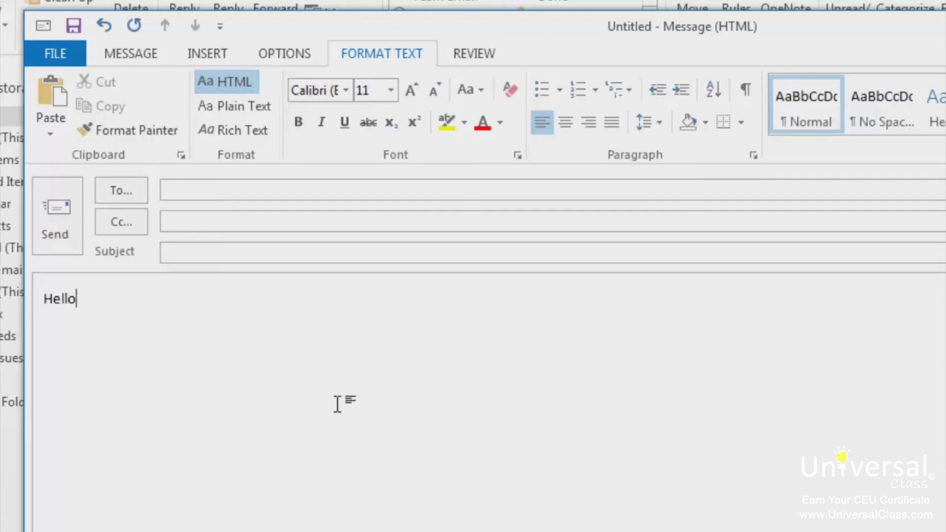
click(471, 61)
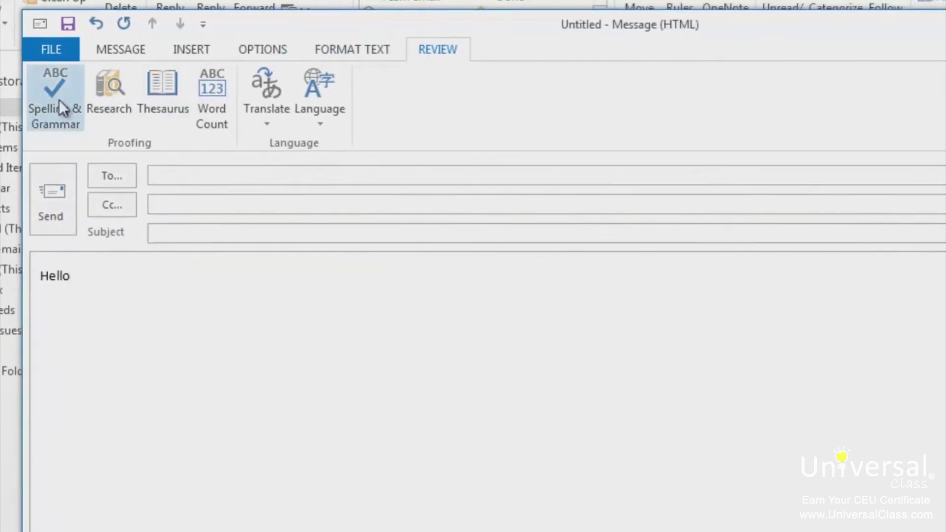
click(59, 99)
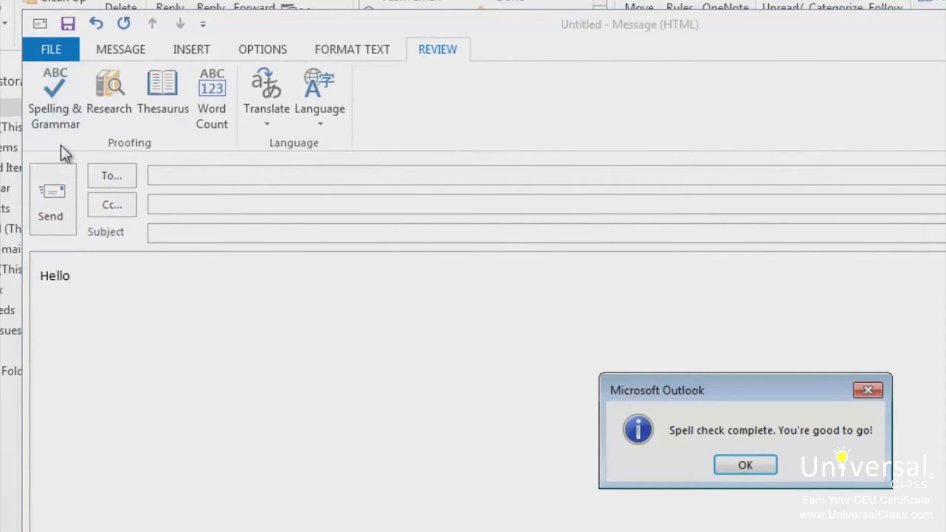
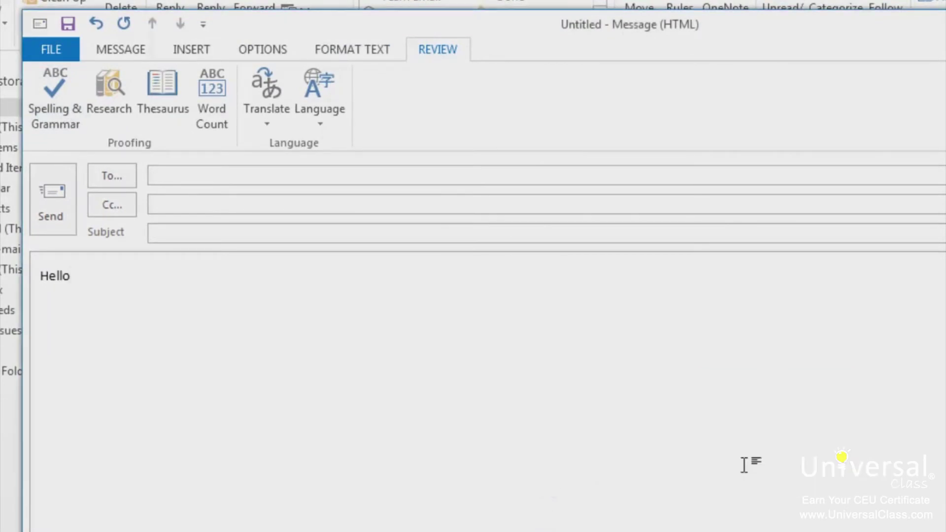
Step: Add a second body line reading "Hllelo" and correct it to "Hello" with the spelling and grammar check
key(Return)
text(Hllelo)
click(75, 128)
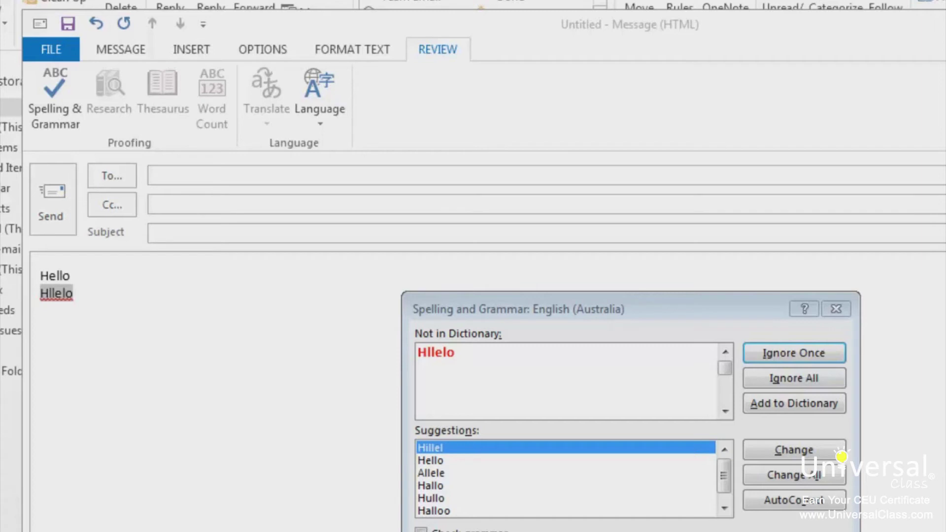
click(434, 461)
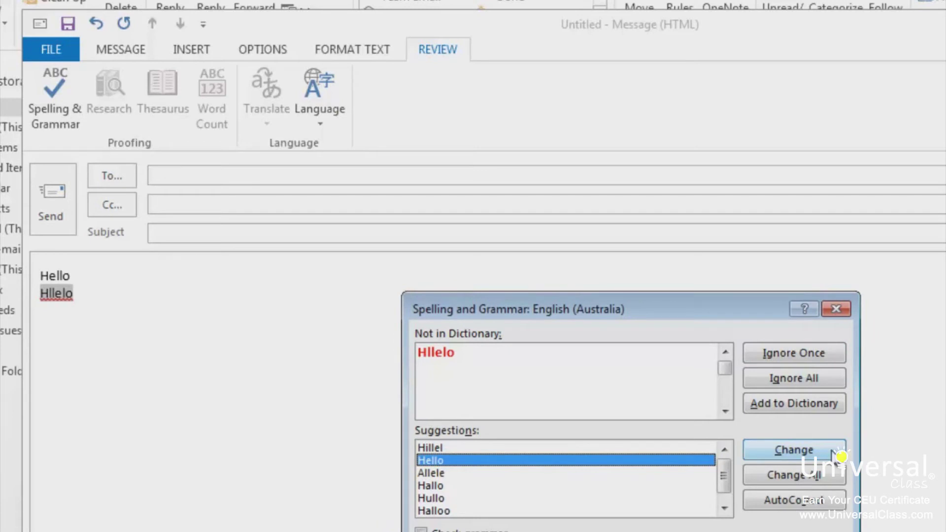
click(833, 452)
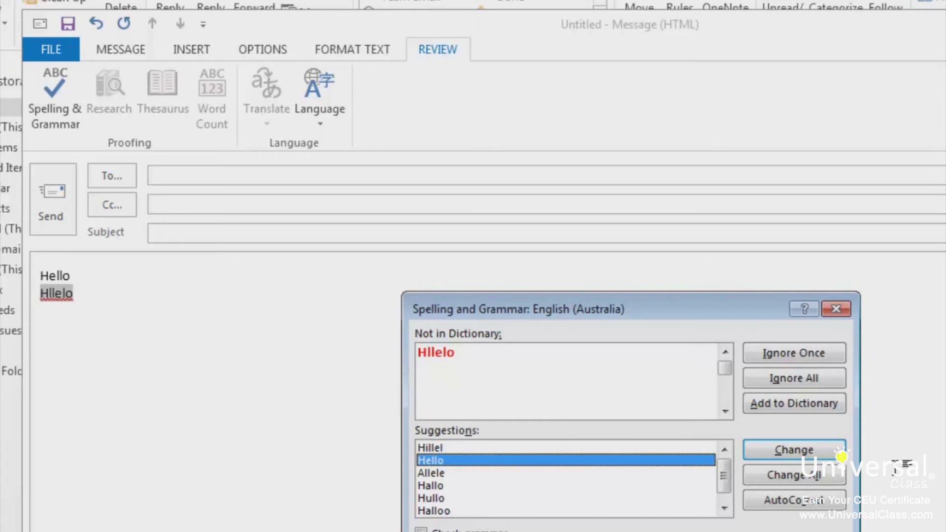
click(769, 450)
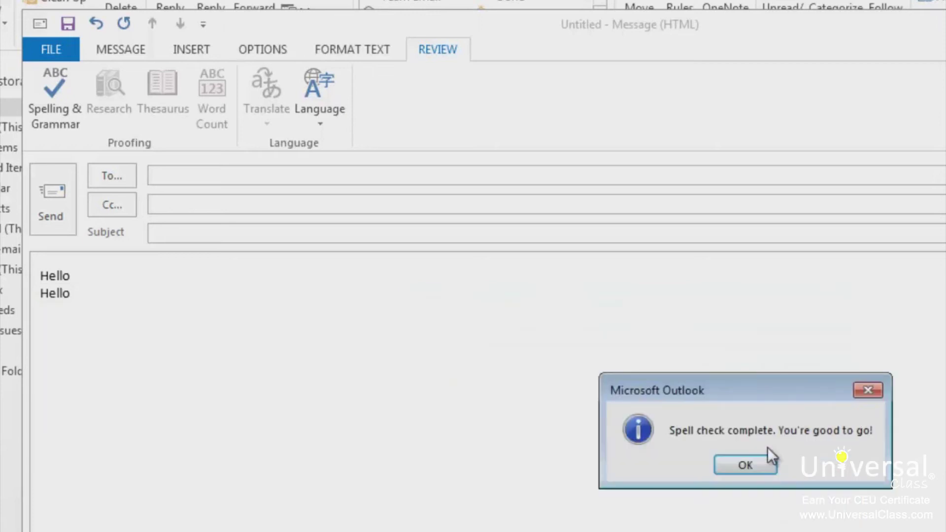
click(747, 465)
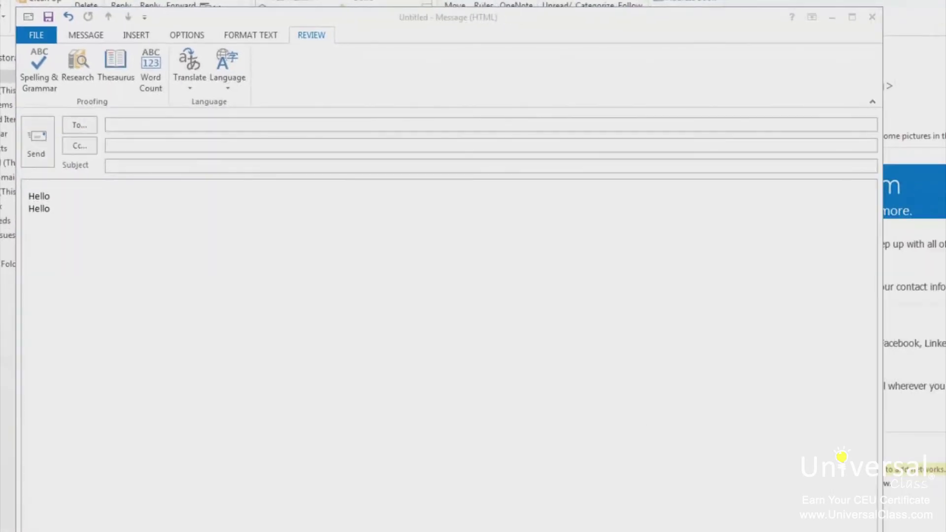
Step: Enable "Always check spelling before sending" in the mail options
click(37, 35)
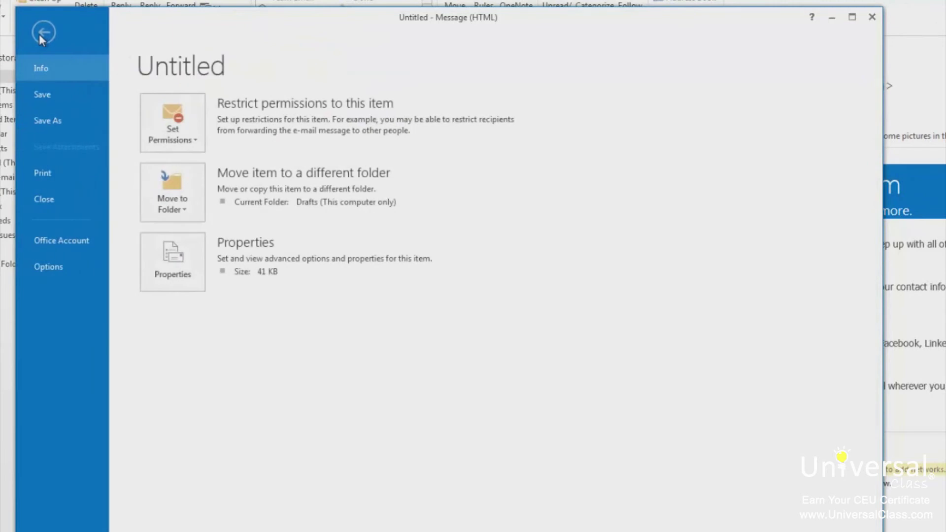
click(63, 270)
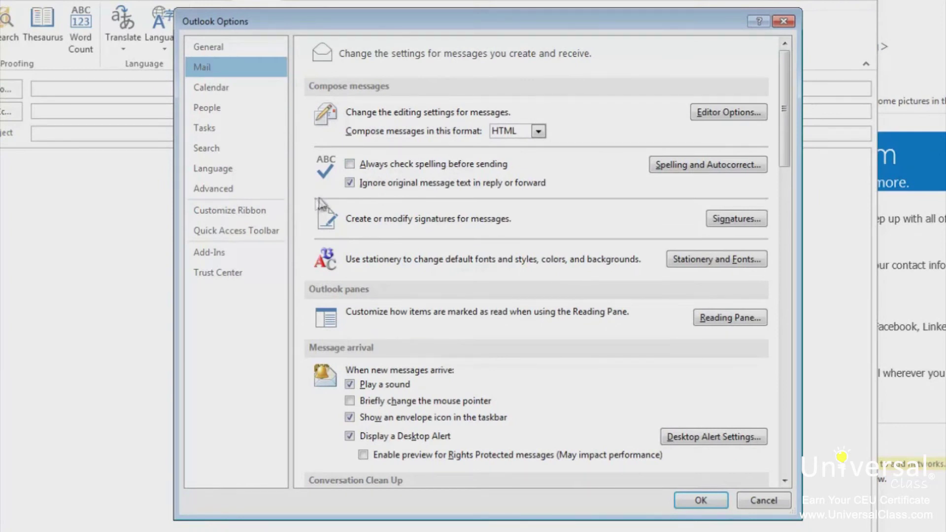
click(429, 164)
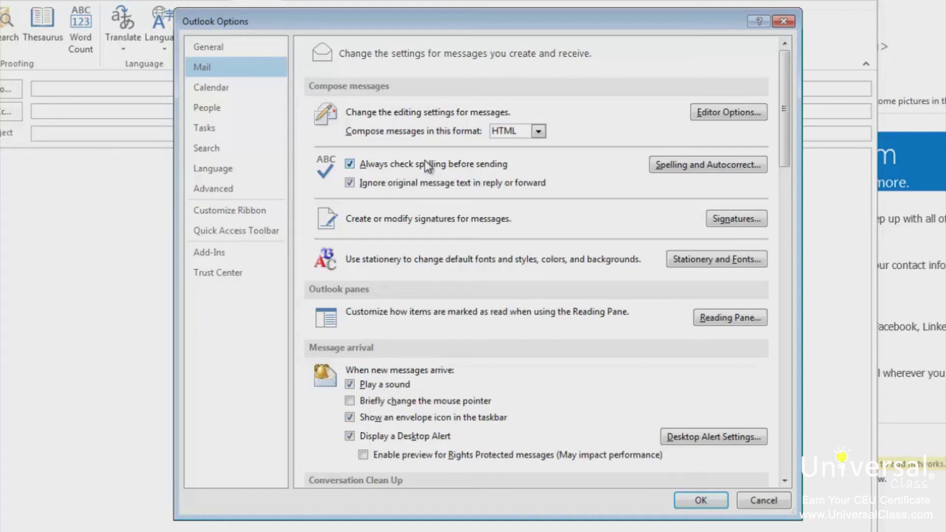
Step: Review the proofing and AutoCorrect settings for email, and accept all the open option dialogs
click(690, 163)
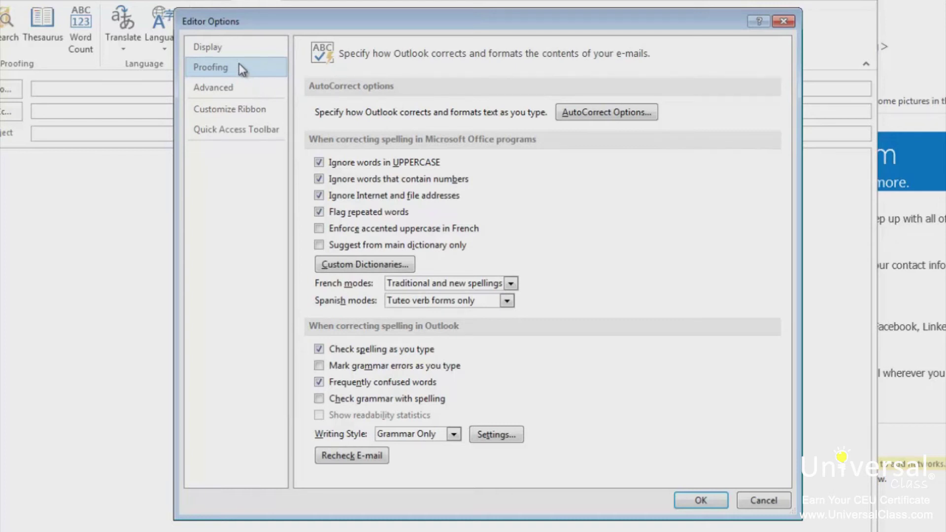
click(611, 116)
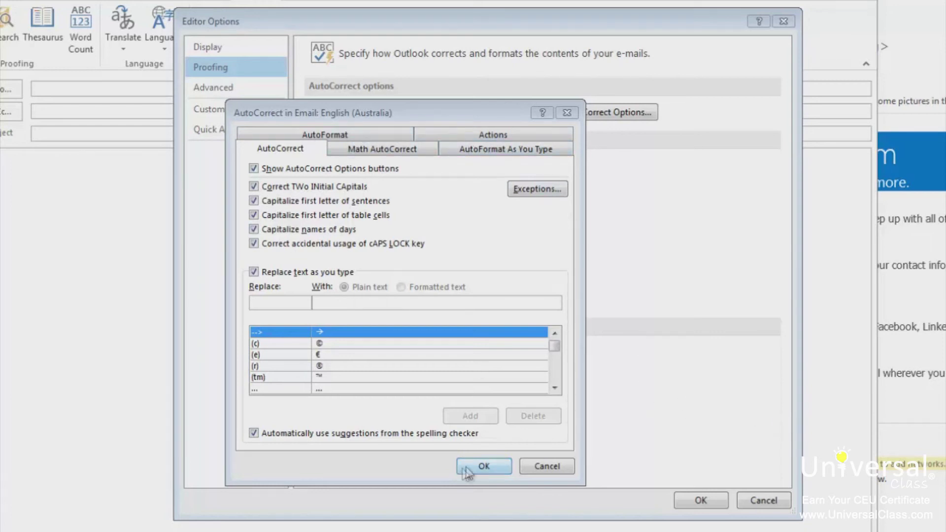
click(483, 469)
click(699, 501)
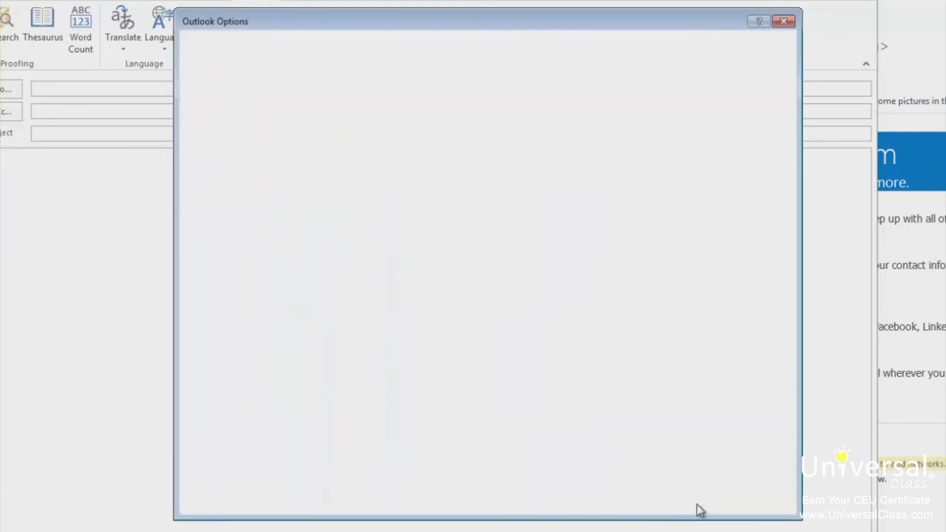
click(697, 504)
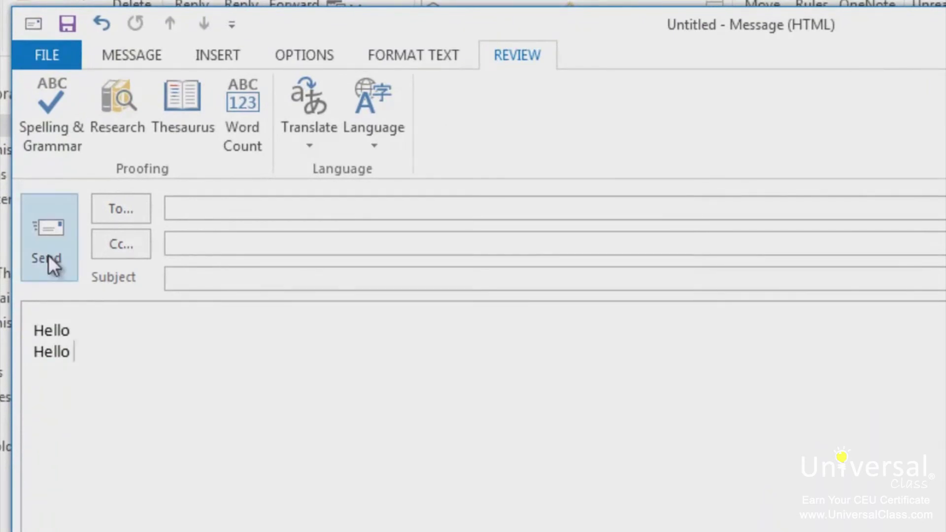
Step: Enter the recipient's e-mail address, set the subject to "Test", and send the message
click(228, 212)
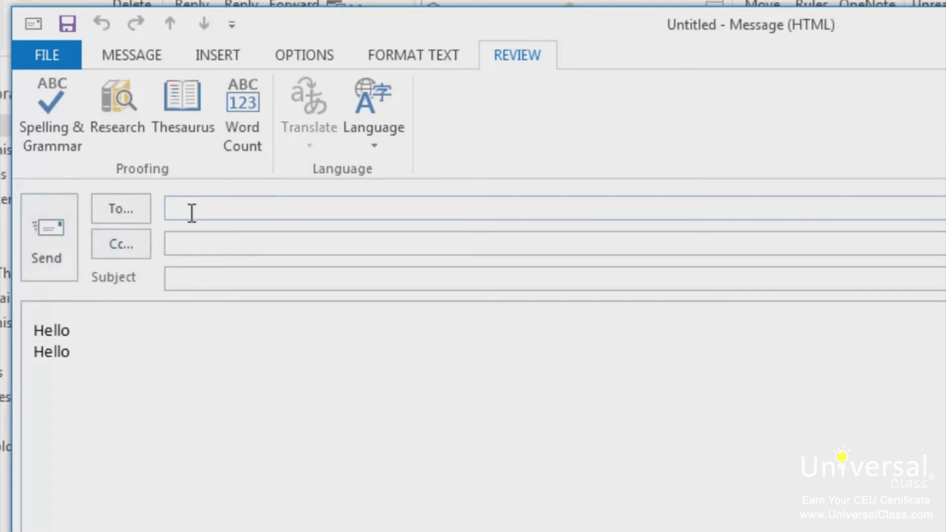
key(ctrl+v)
key(Tab)
key(Tab)
text(Test)
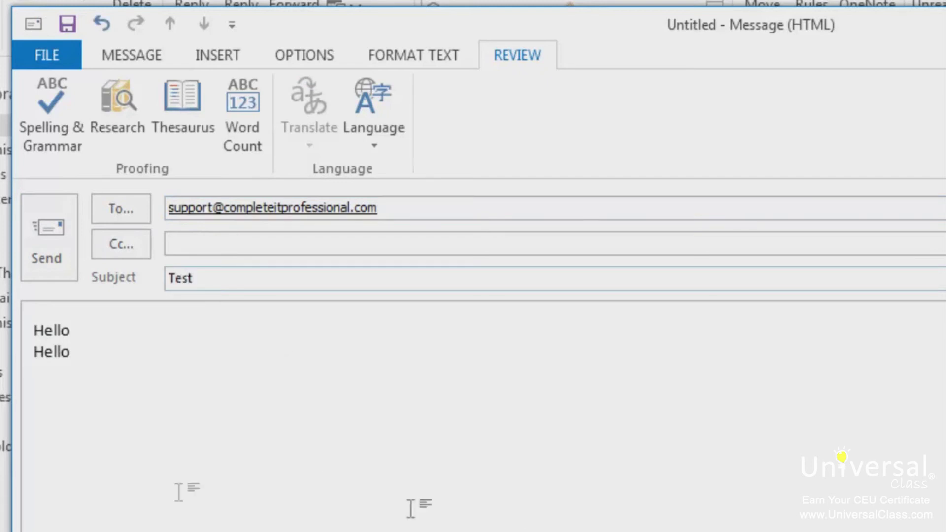
click(56, 230)
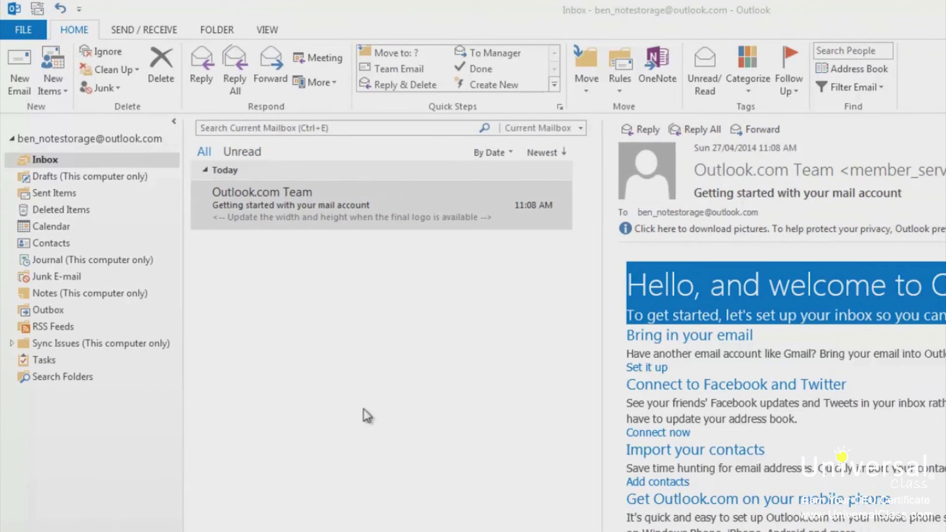
Step: Send and receive items in all folders
click(159, 31)
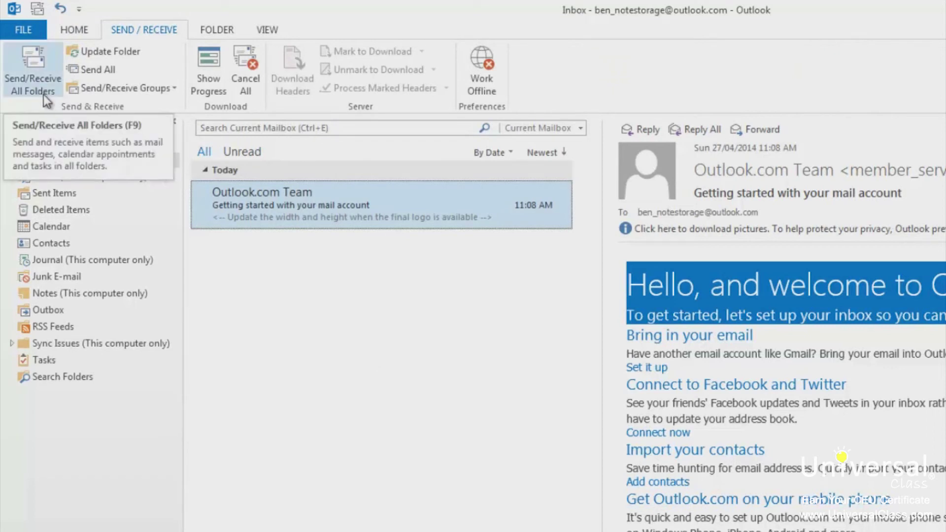
click(31, 76)
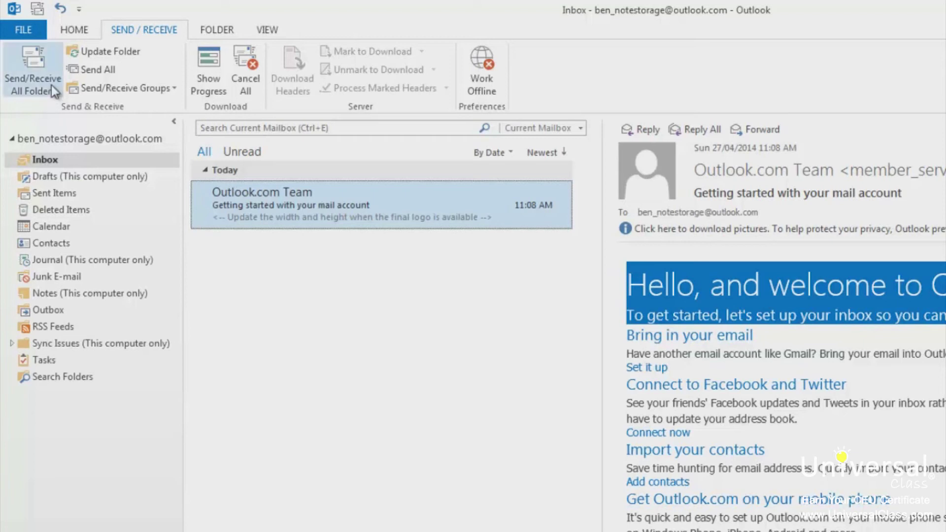
click(51, 89)
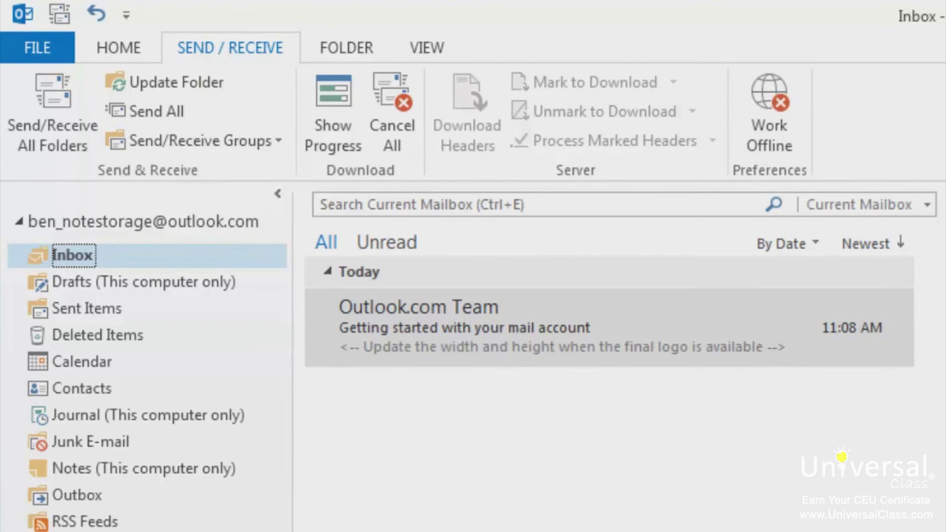
Step: Select the Outlook.com Team message in the inbox and examine the available message preview line settings
click(542, 325)
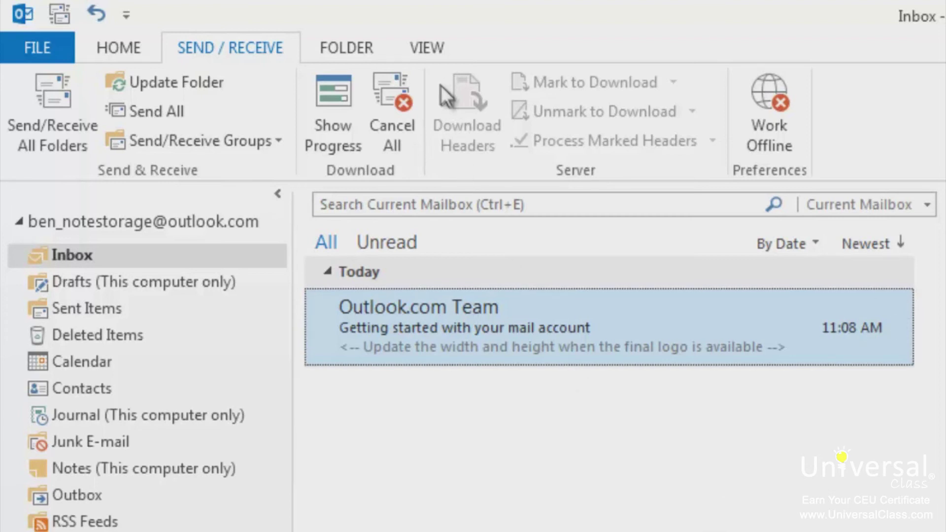
click(425, 53)
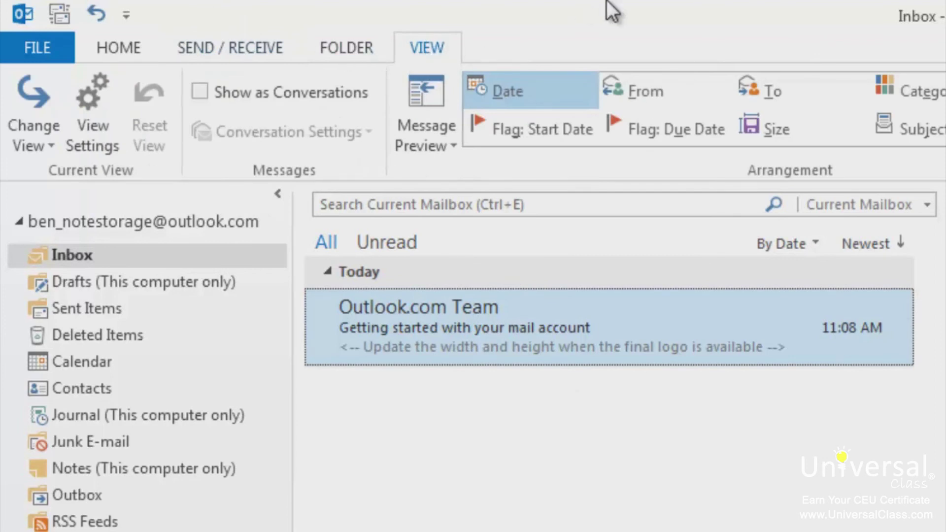
click(423, 105)
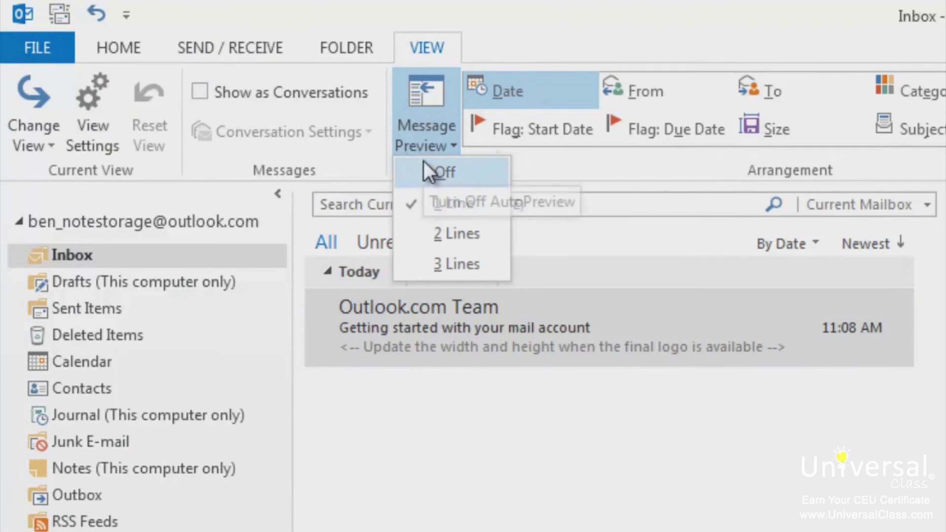
click(613, 10)
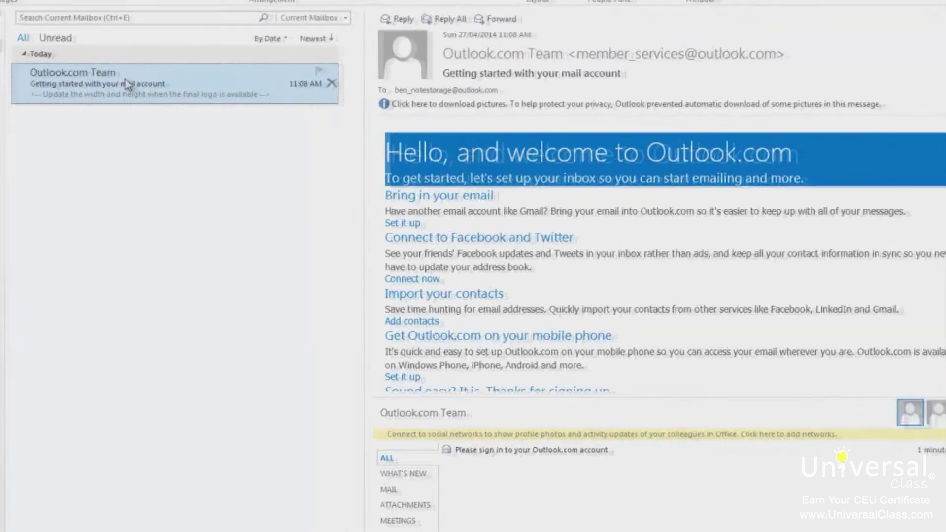
Step: Open the "Getting started with your mail account" message in its own window, close it, and open it again
double_click(99, 73)
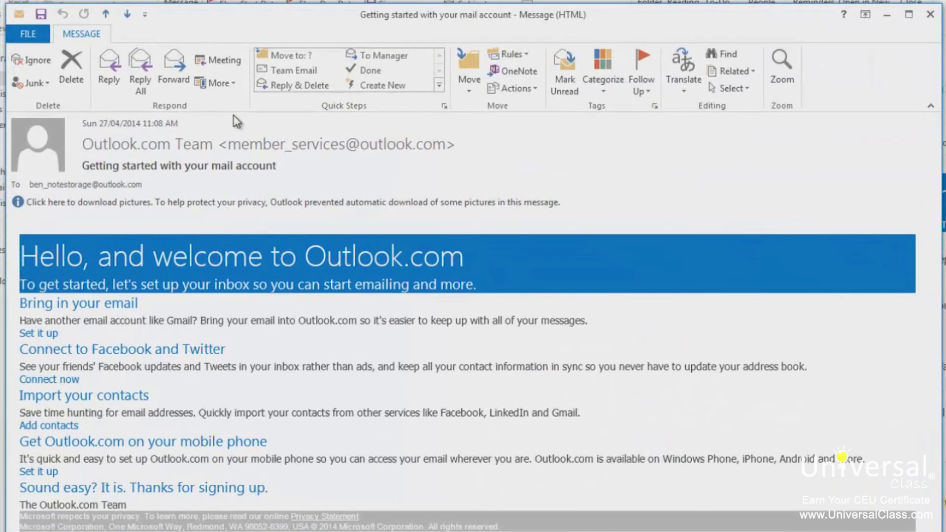
click(930, 14)
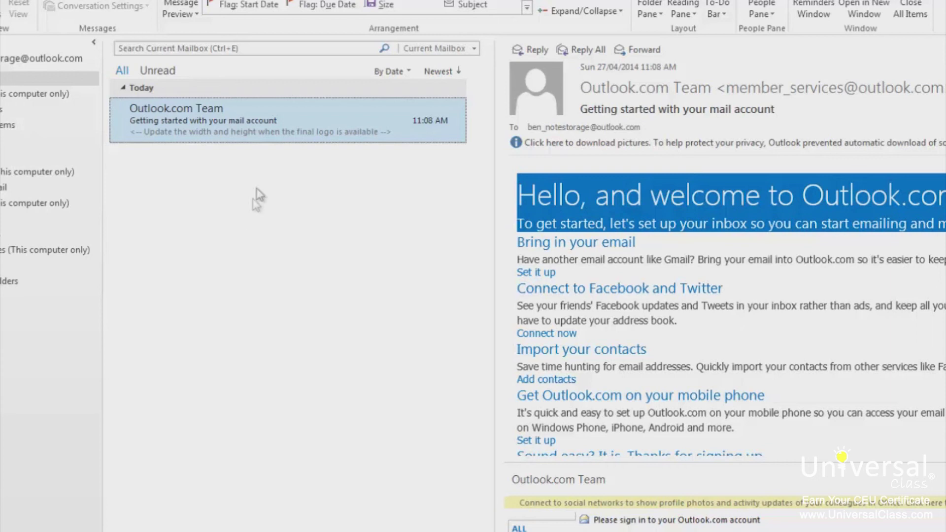
right_click(260, 120)
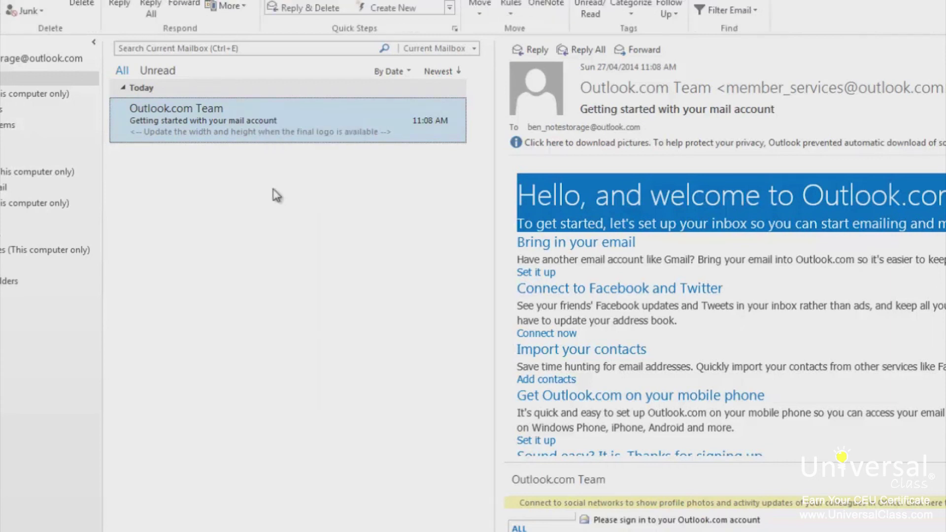
double_click(281, 119)
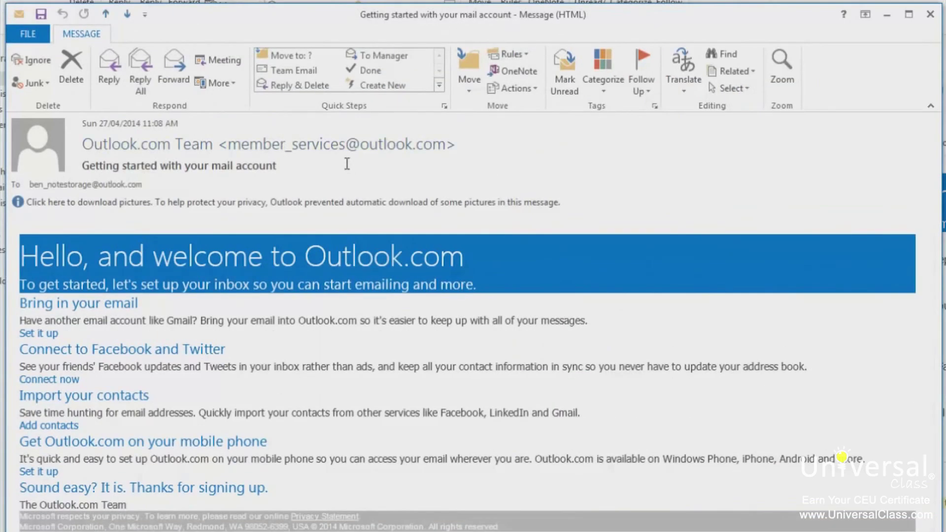
Step: Start a reply to the Outlook.com Team message from its own window, then close both the reply and the message
click(108, 76)
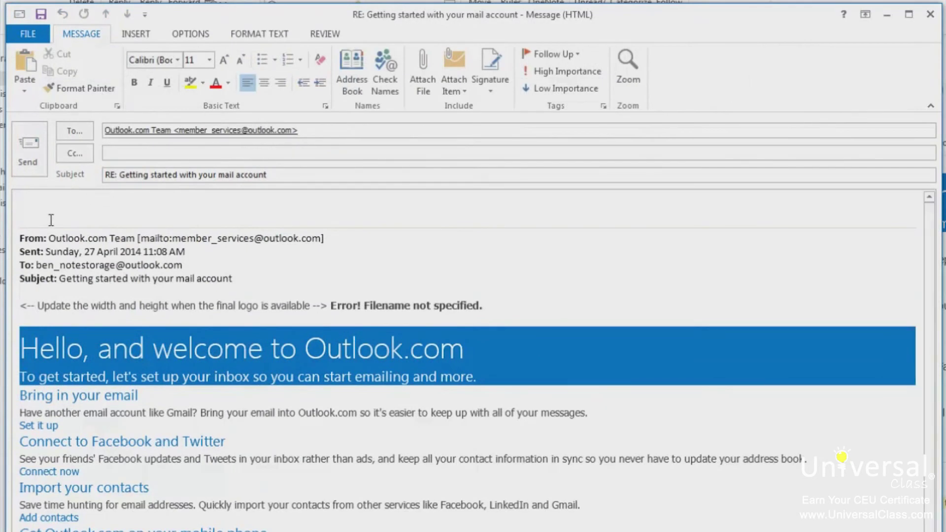
click(930, 14)
click(930, 15)
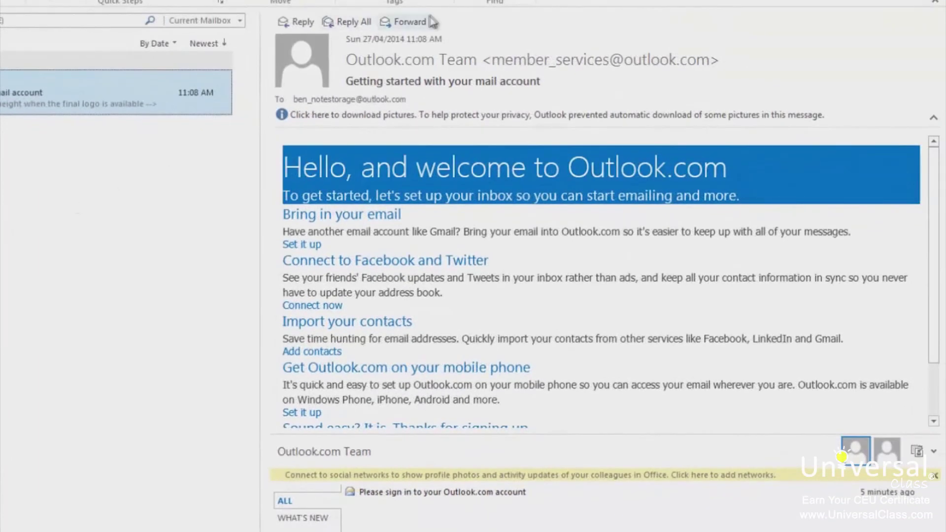
Step: Start an inline reply to the Outlook.com Team message in the reading pane and discard the draft
click(296, 23)
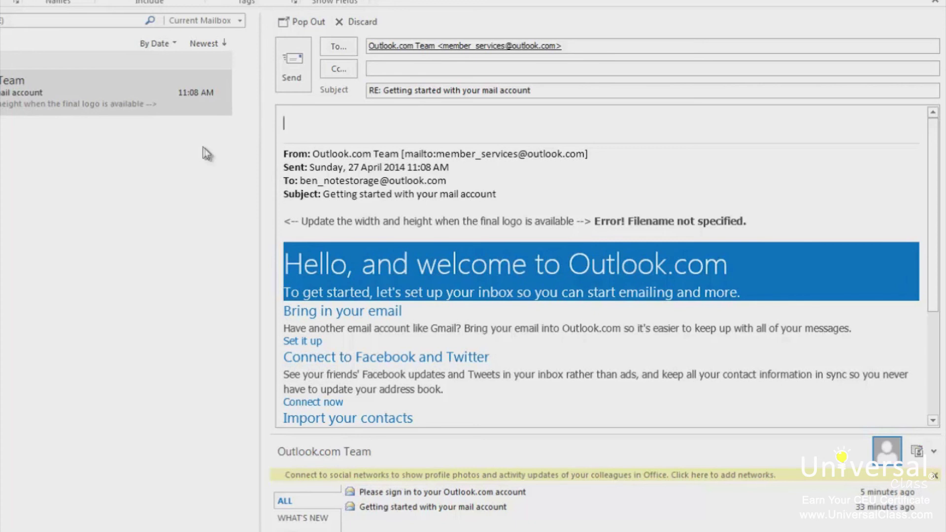
click(353, 22)
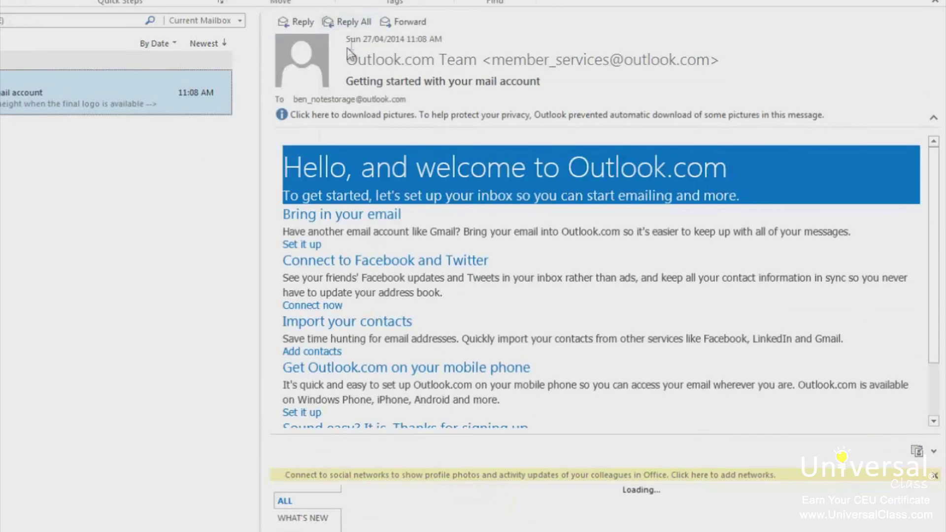
mouse_move(315, 42)
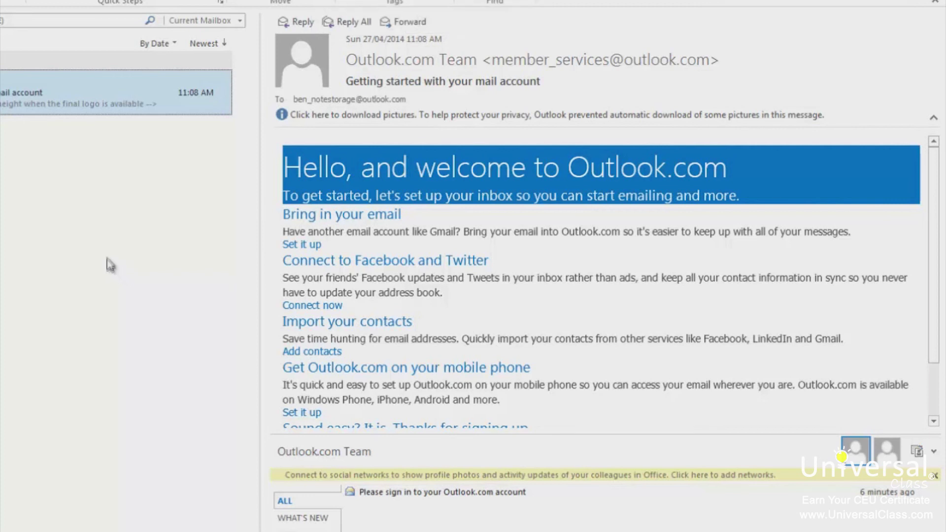
Step: Examine the reply and forward commands offered for the Outlook.com Team message in the inbox, and open the message
right_click(41, 90)
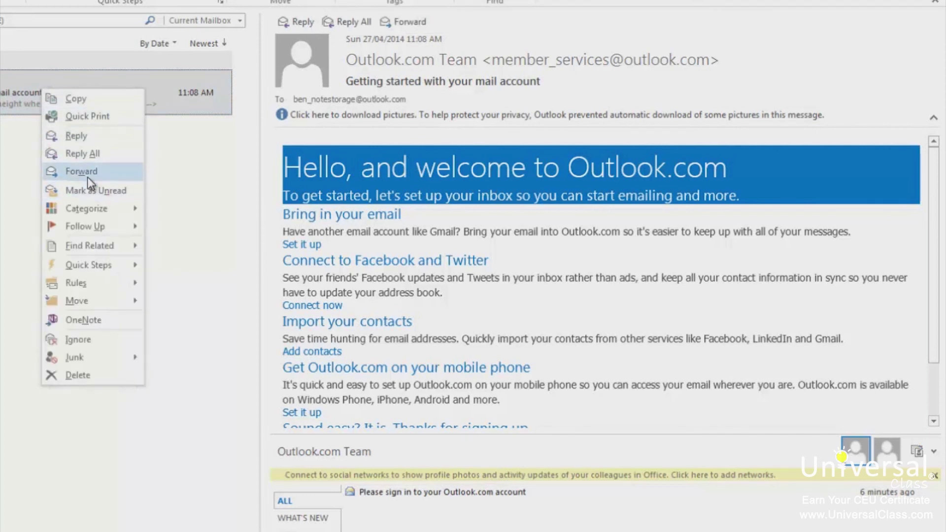
key(Escape)
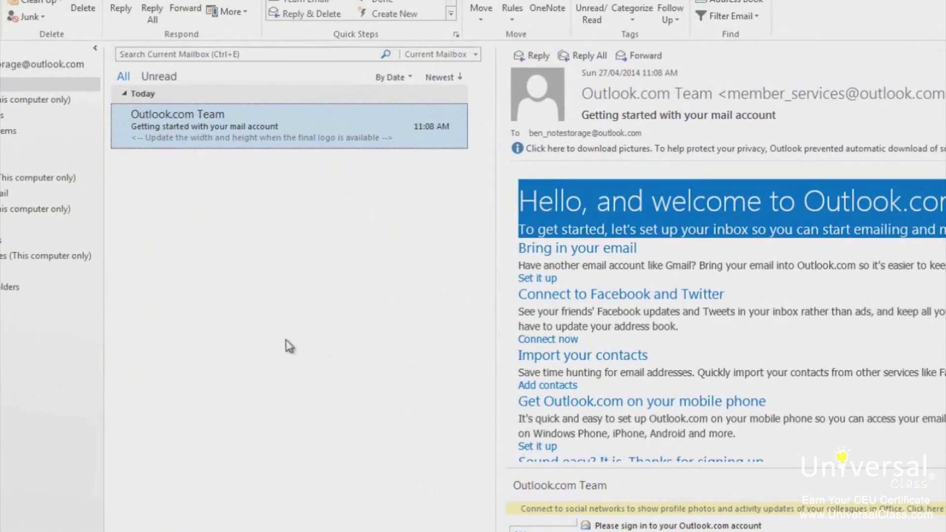
double_click(235, 120)
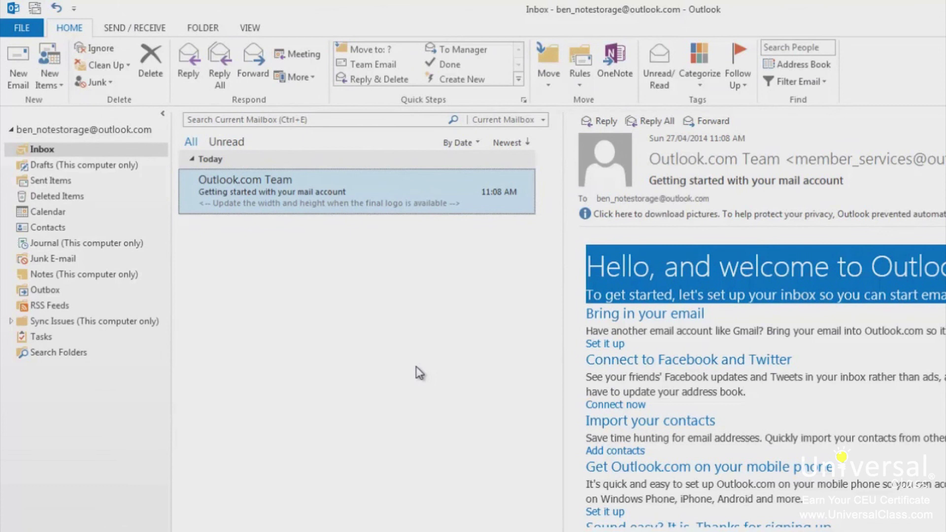
Step: Create a new email message, bring up the file selection for an attachment, and cancel it without attaching anything
click(12, 79)
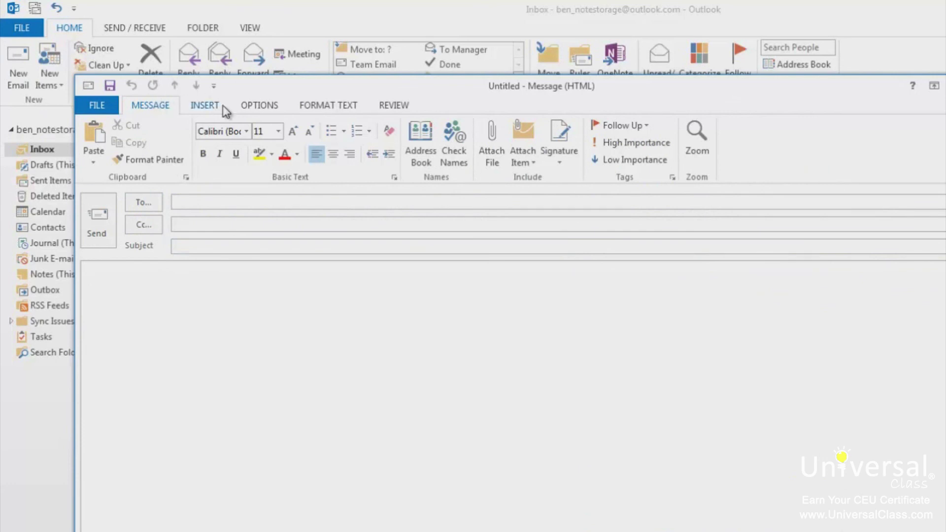
click(204, 105)
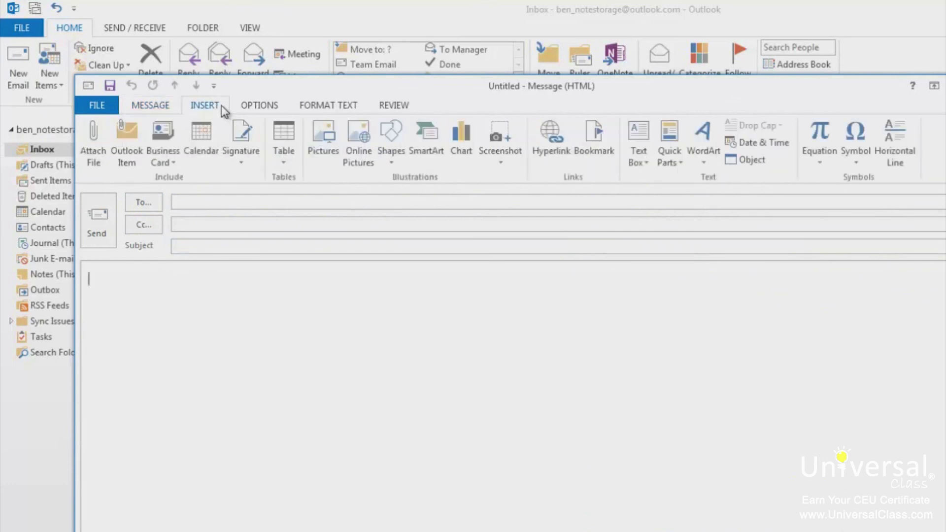
click(96, 153)
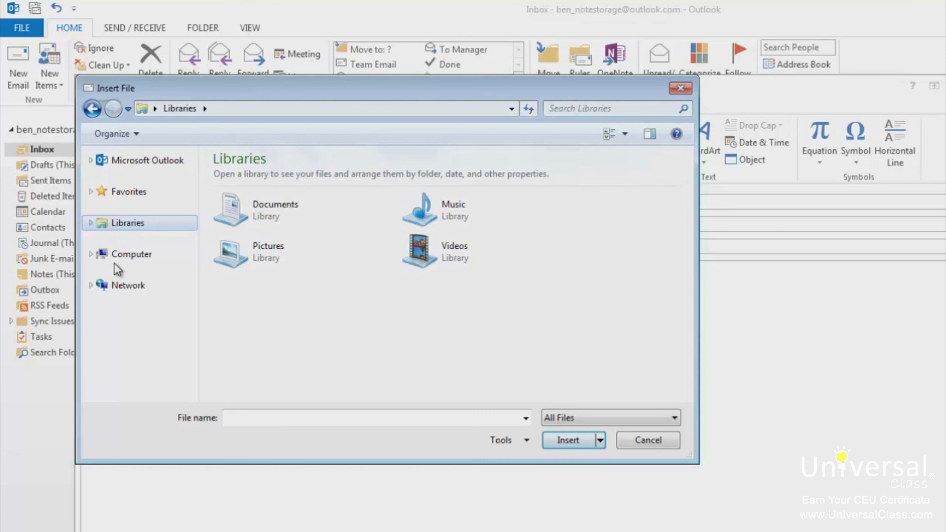
click(622, 440)
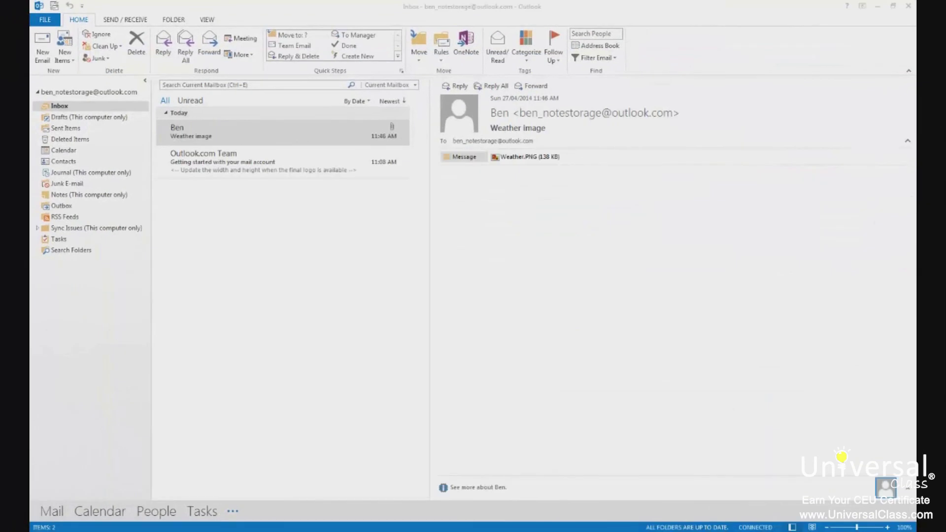
Step: Preview the Weather.PNG attachment of the "Weather image" message and return to the message text
click(345, 413)
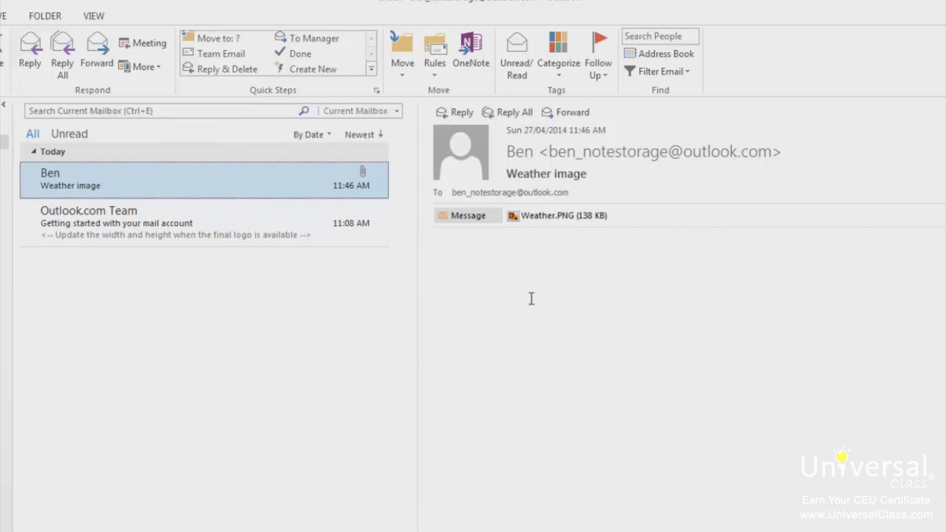
click(534, 218)
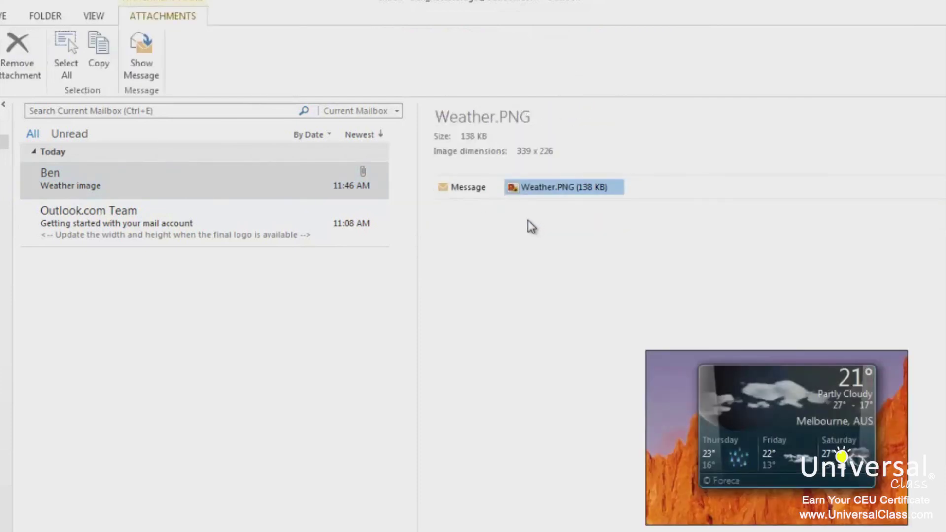
click(460, 187)
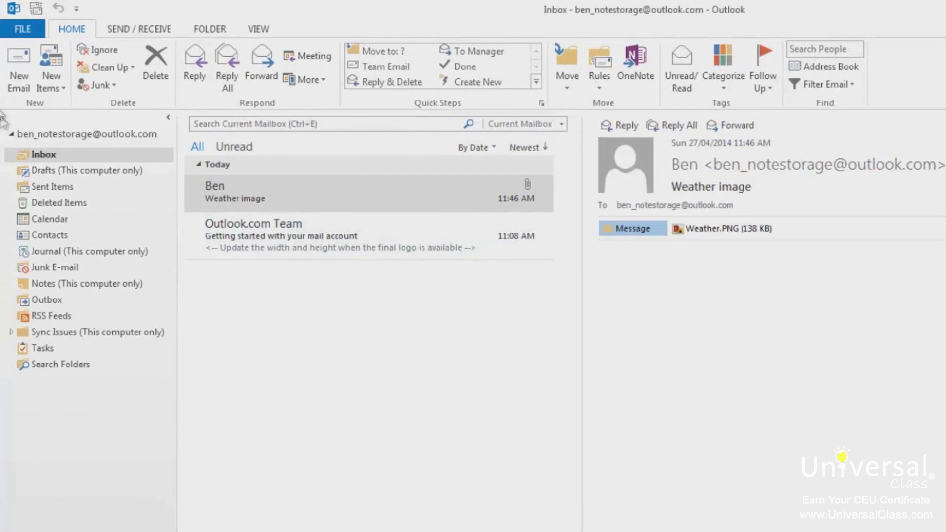
Step: Open the Attachment Handling settings of the Trust Center from the Outlook options
click(23, 29)
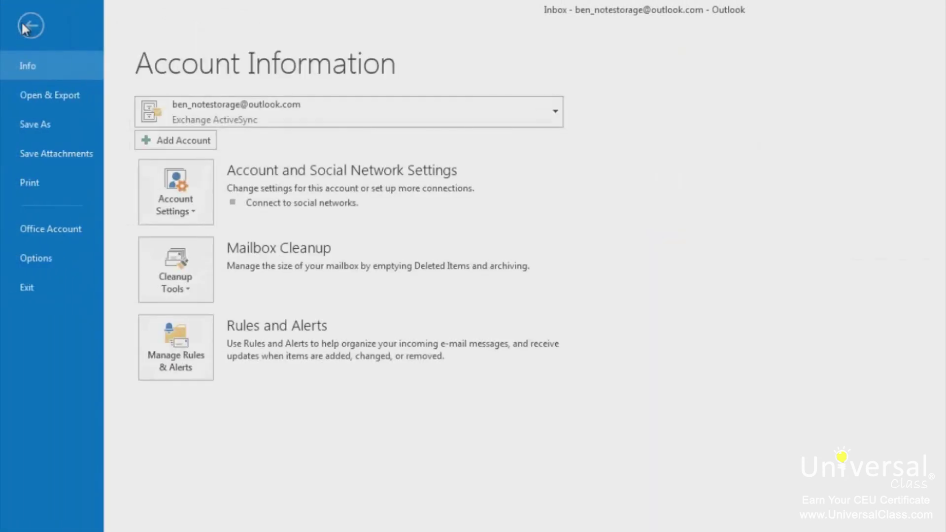
click(50, 258)
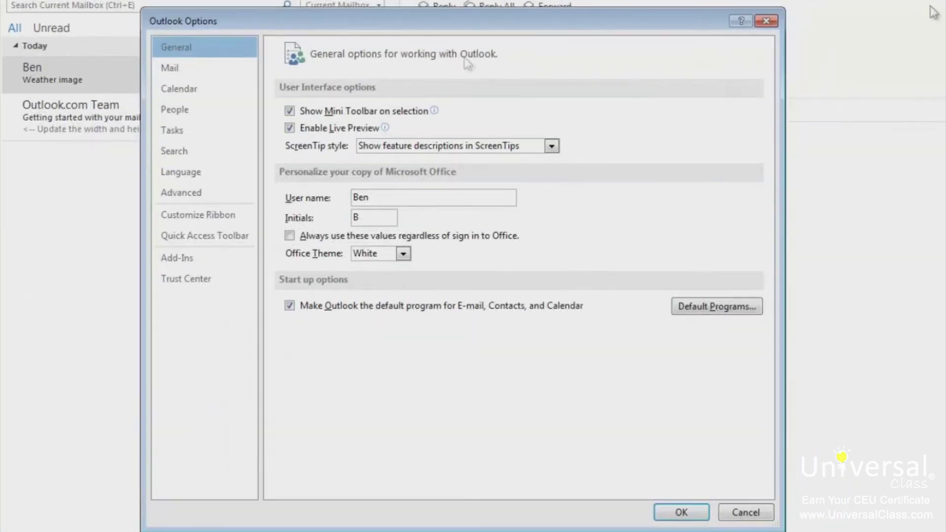
click(184, 285)
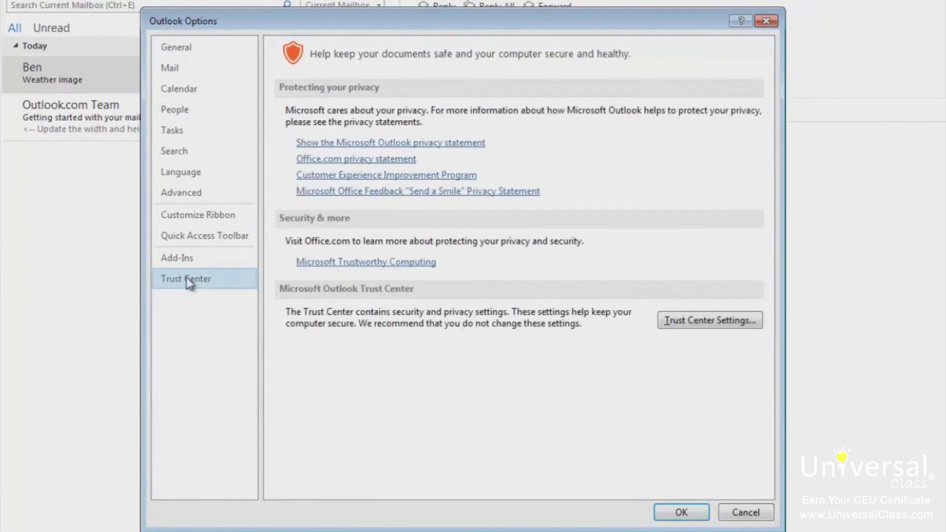
click(722, 323)
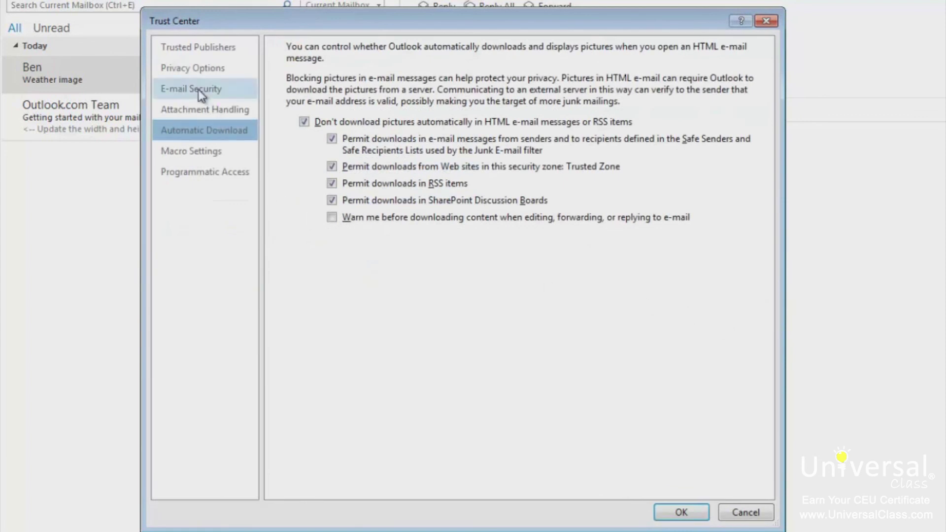
click(202, 108)
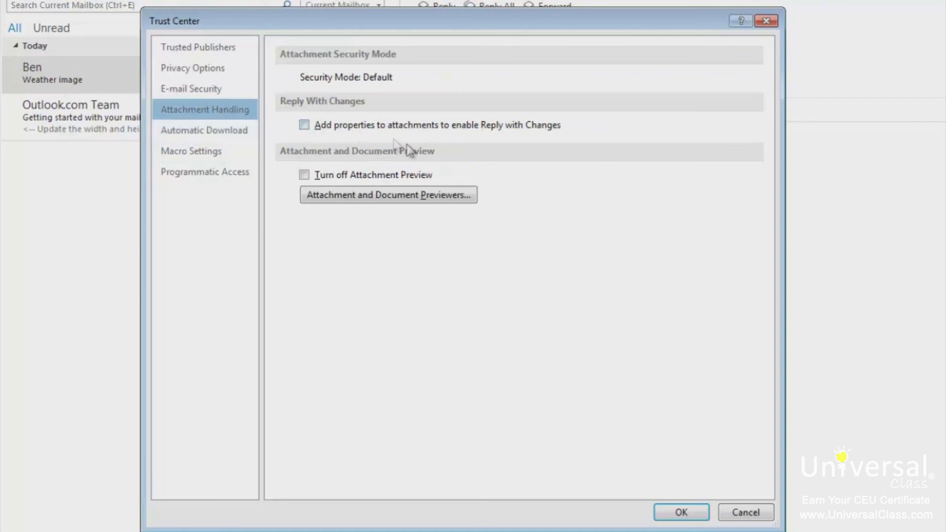
Step: Turn off Attachment Preview, then review the applications used for previewing files and accept the list as it is
click(395, 177)
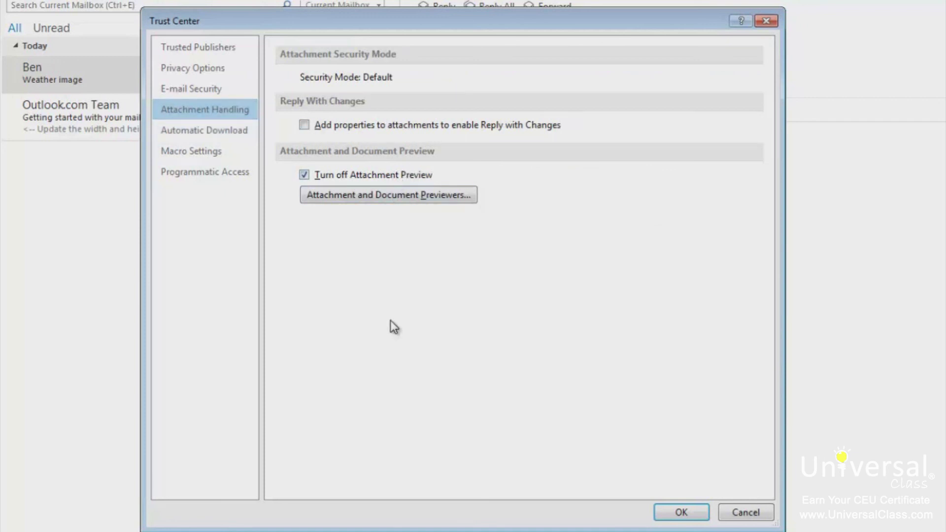
click(413, 197)
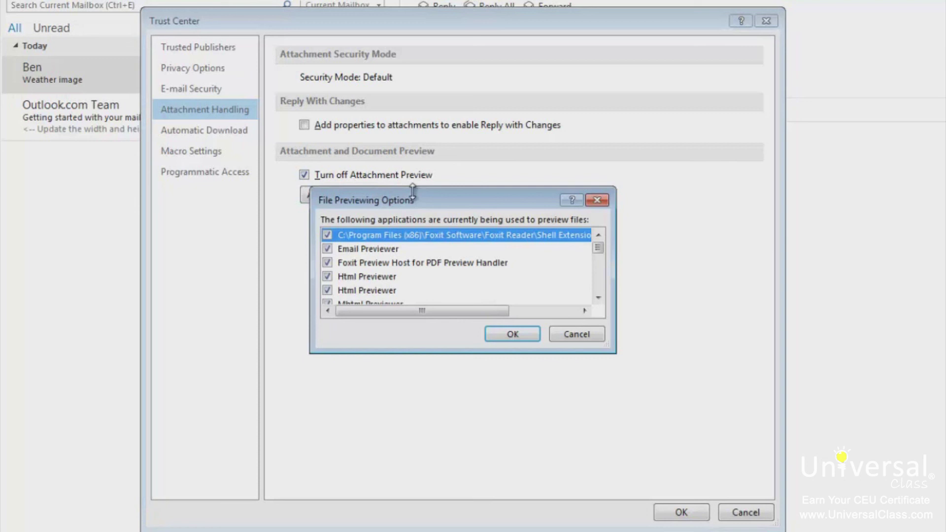
click(512, 335)
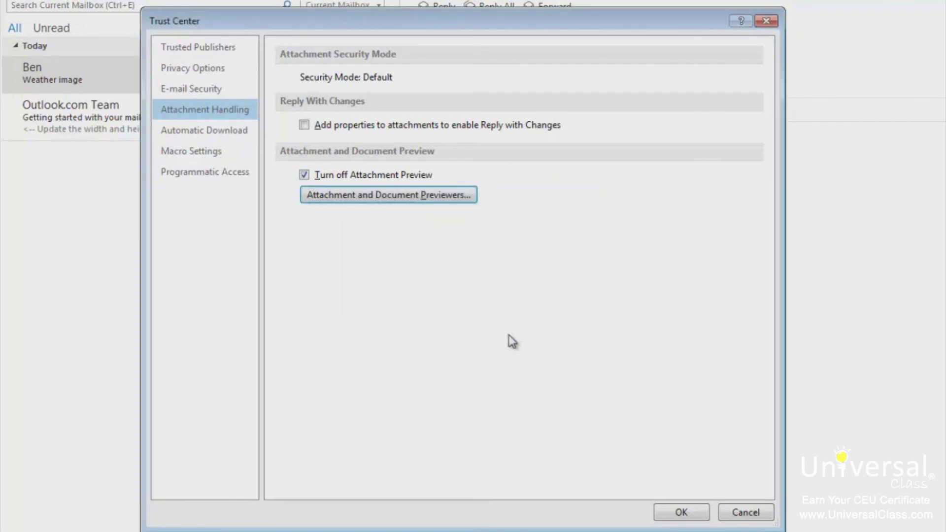